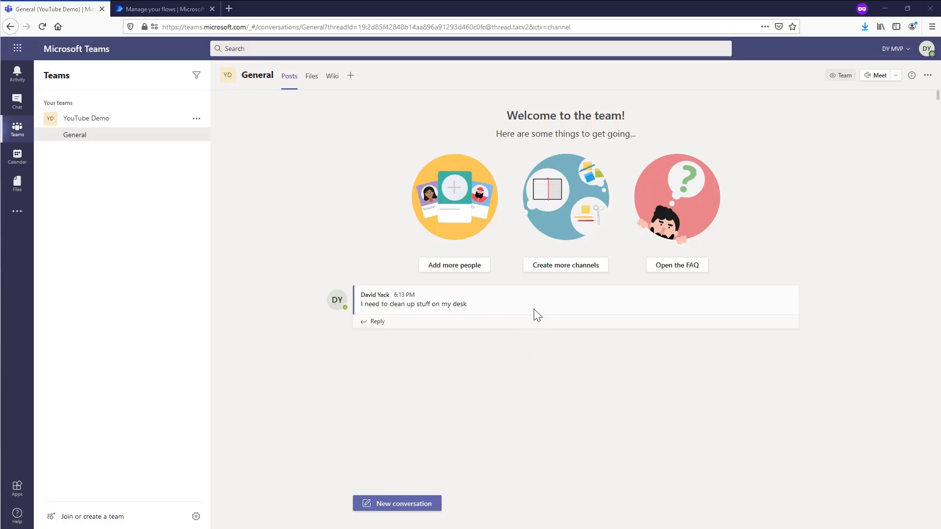
# - Review the Teams message's More actions, then open My Teams TODOs and the empty My flows page
pyautogui.moveTo(539, 308)
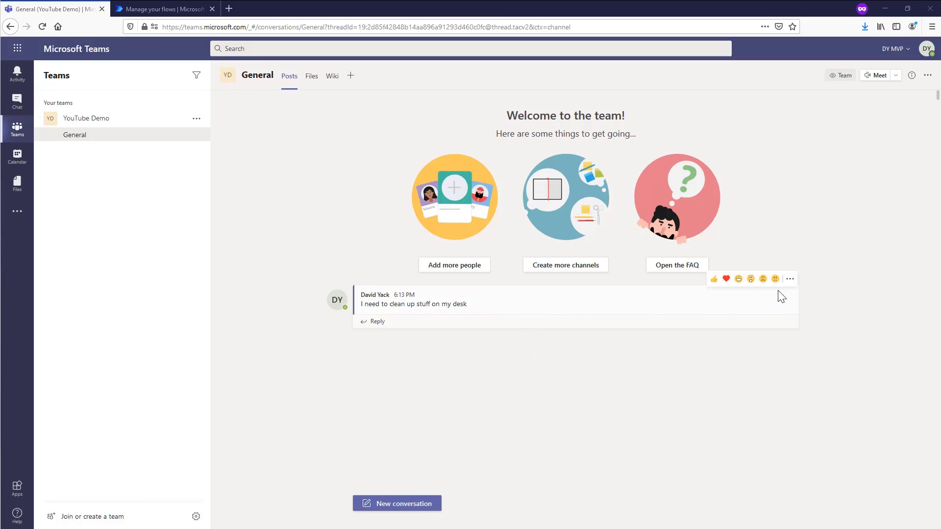
pyautogui.click(791, 280)
pyautogui.moveTo(798, 447)
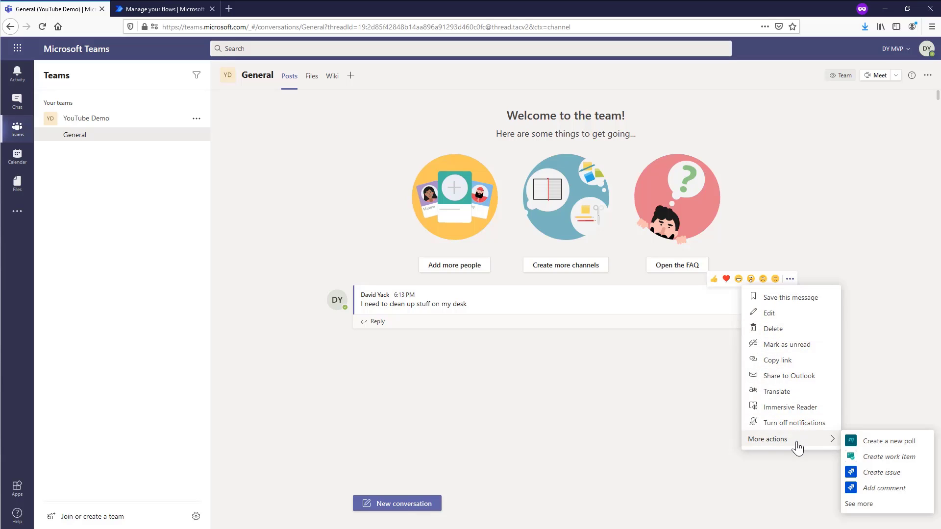
pyautogui.click(881, 461)
pyautogui.click(182, 14)
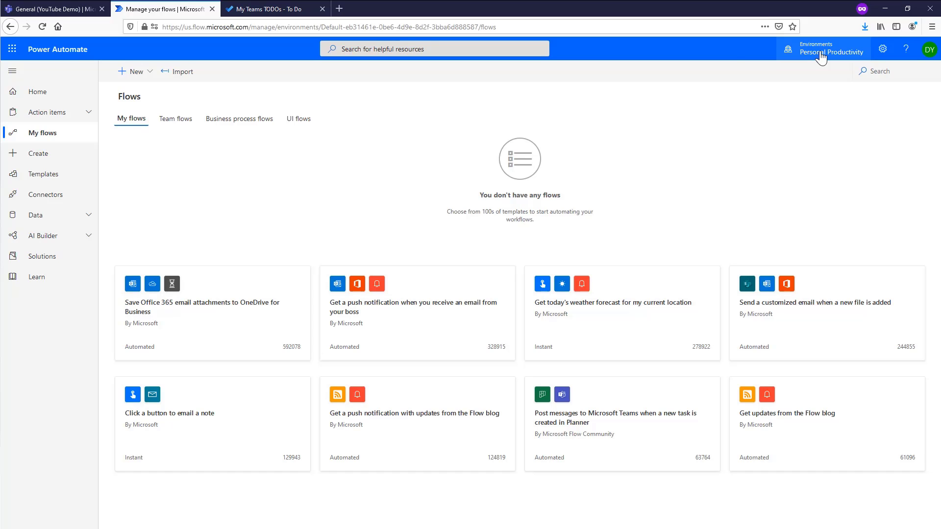
# - Create a blank instant flow named 'Add TODO' using the Teams 'For a selected message' trigger
pyautogui.click(145, 73)
pyautogui.click(160, 143)
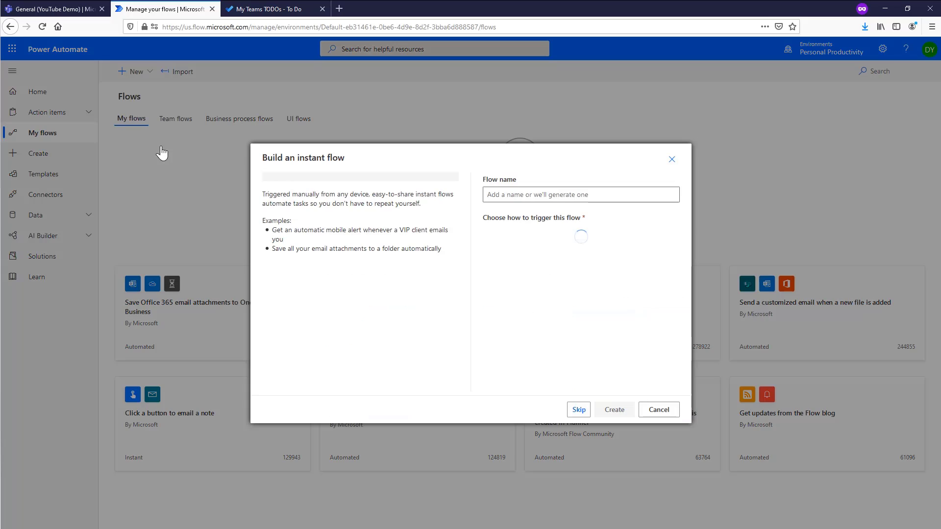
pyautogui.click(510, 195)
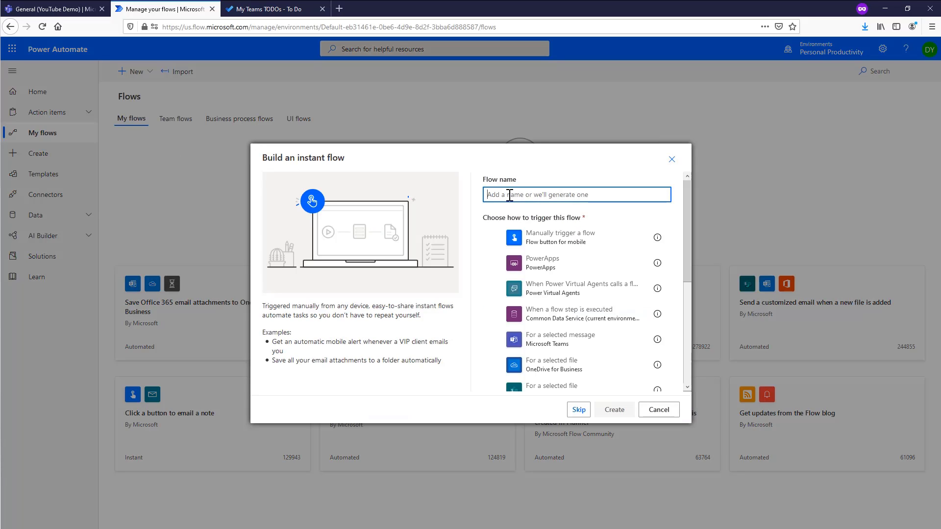
pyautogui.write('Add TODO')
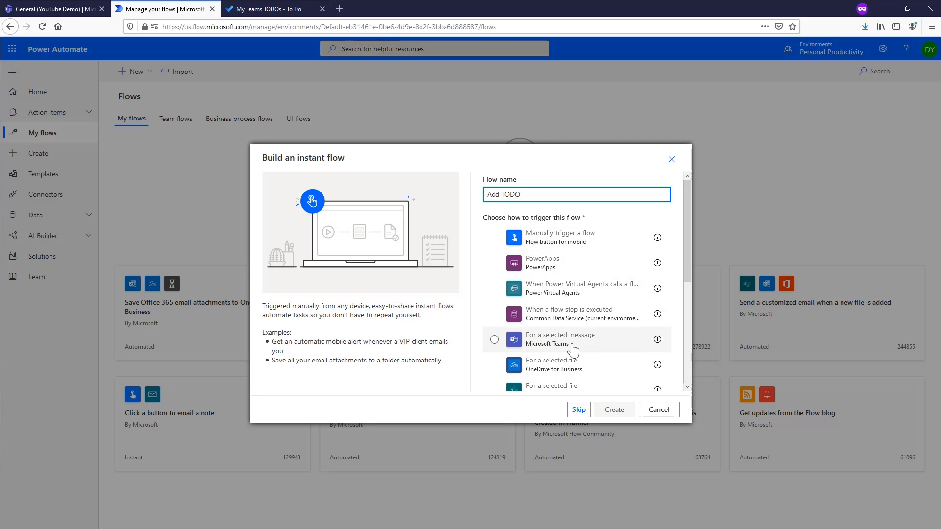
pyautogui.click(595, 348)
pyautogui.click(614, 410)
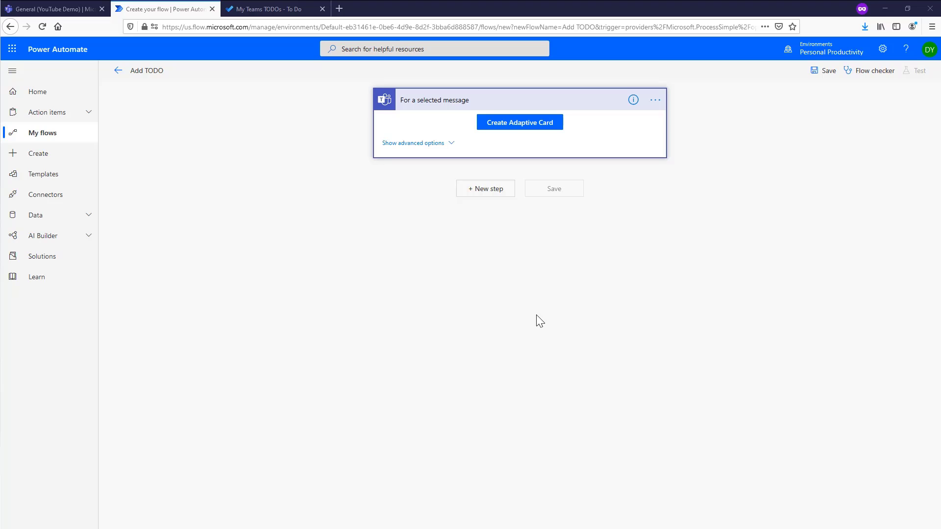
# - Build a blank adaptive card for the trigger with one Input.Text field whose Id is Title
pyautogui.click(506, 129)
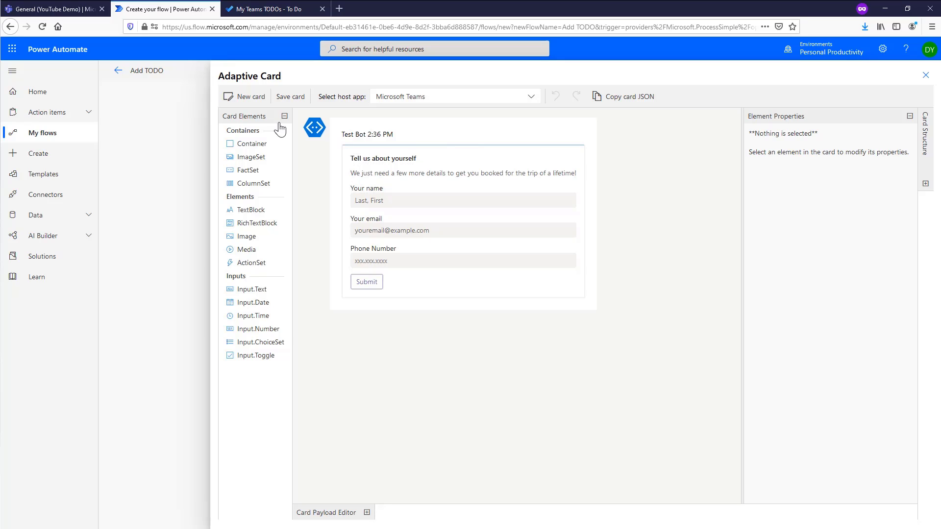
pyautogui.click(259, 100)
pyautogui.click(181, 284)
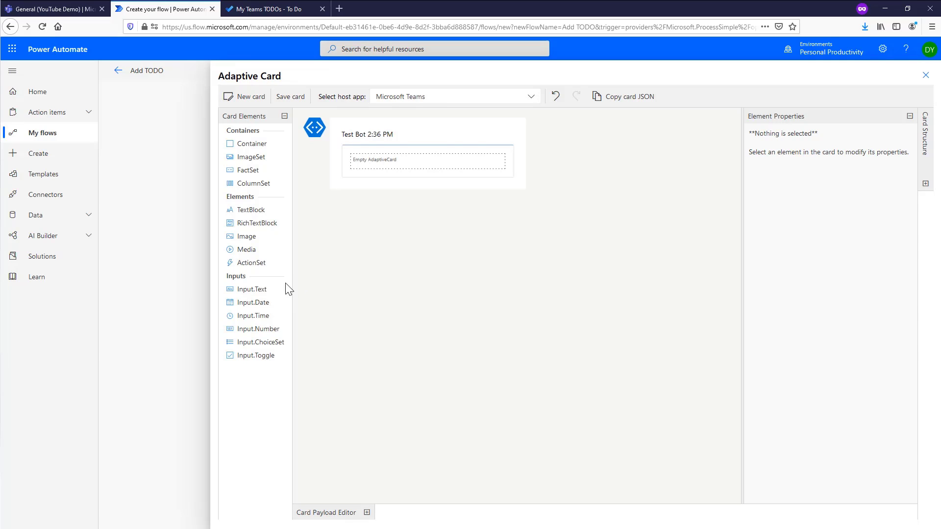
pyautogui.click(314, 261)
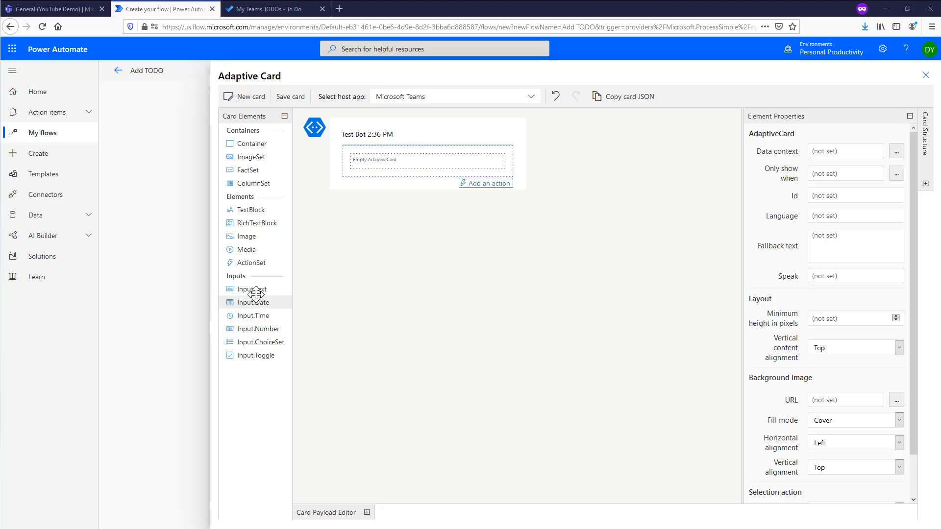
pyautogui.moveTo(405, 182); pyautogui.dragTo(422, 156)
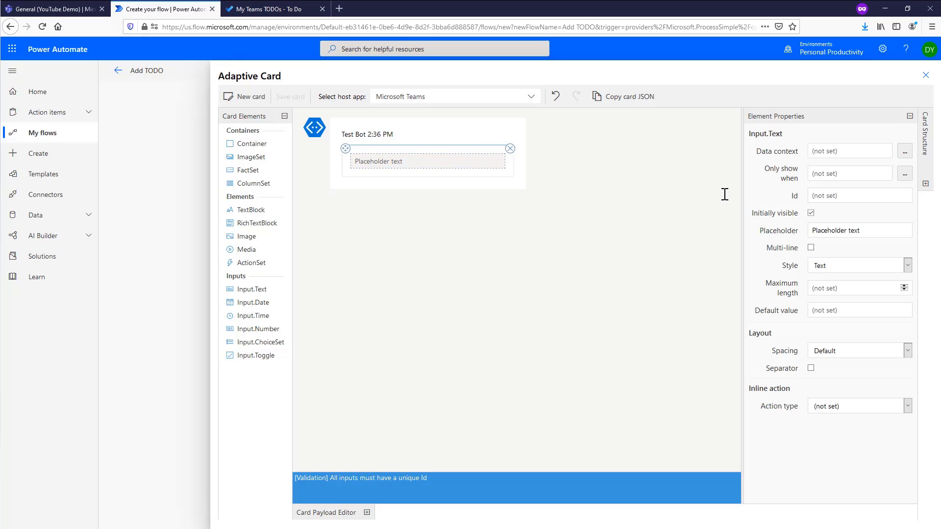
pyautogui.write('Title')
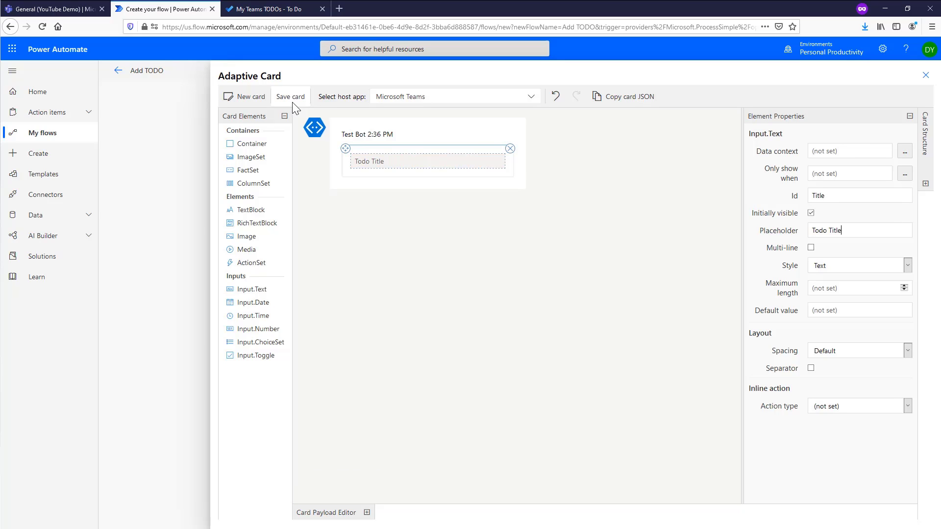
pyautogui.click(291, 97)
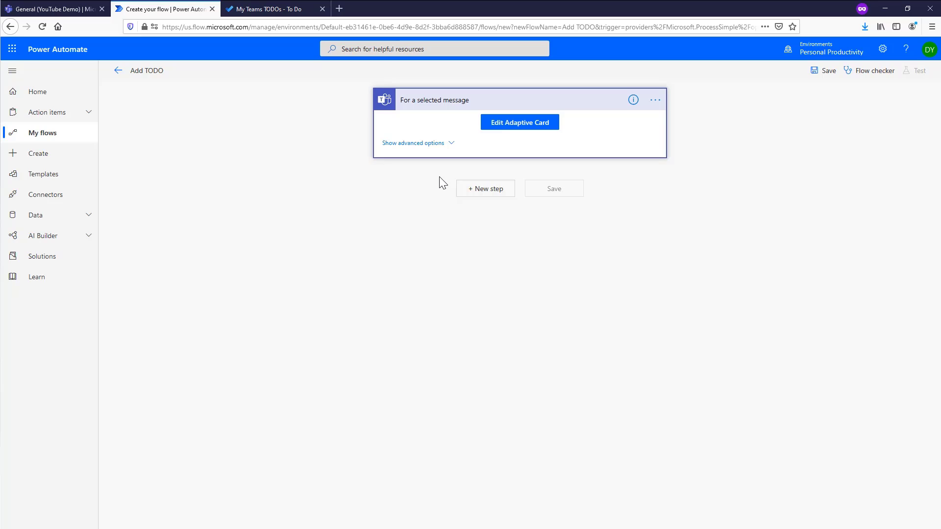
pyautogui.click(437, 144)
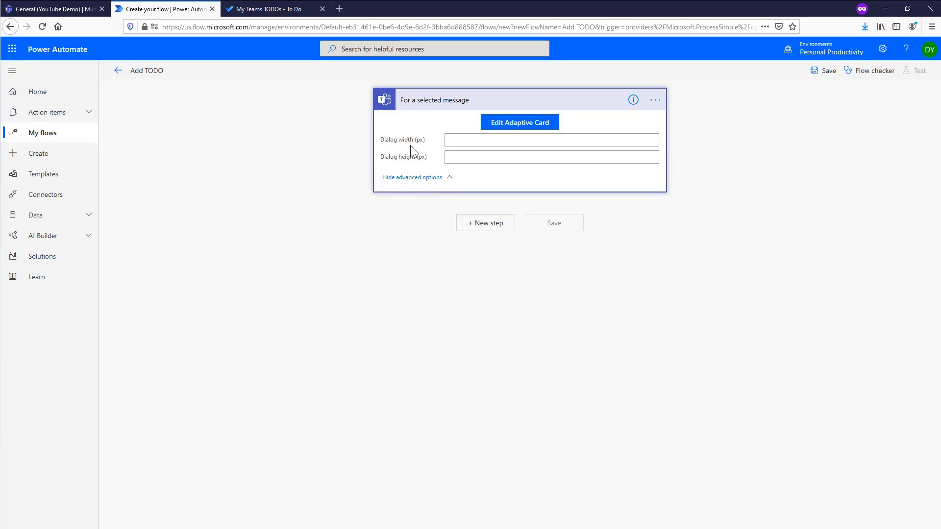
pyautogui.click(442, 180)
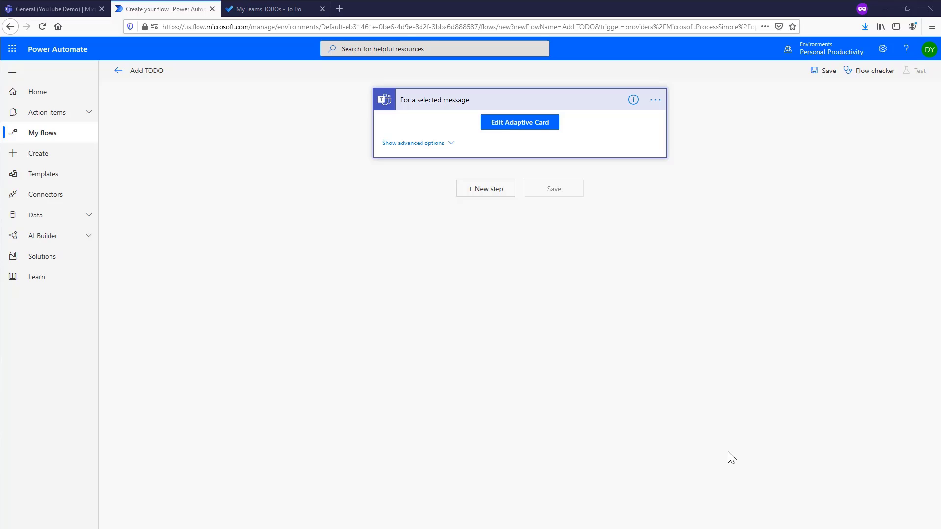
# - Add the Microsoft To-Do (Business) 'Add a to-do (V2)' action after the Teams trigger
pyautogui.click(485, 194)
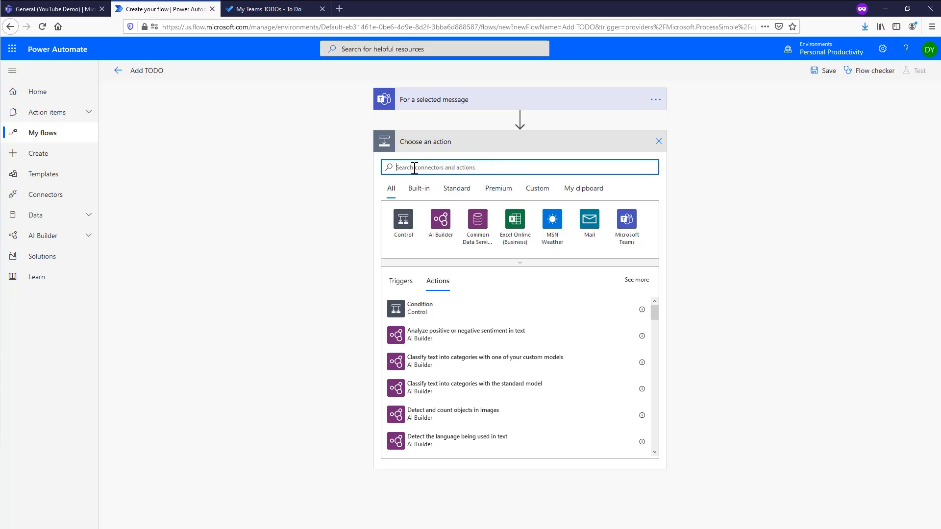
pyautogui.write('todo')
pyautogui.click(401, 231)
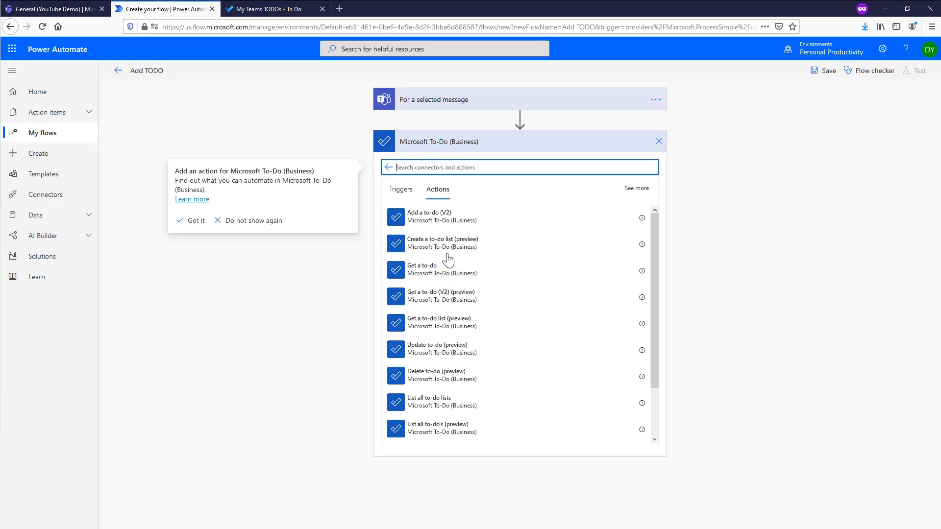
pyautogui.click(433, 223)
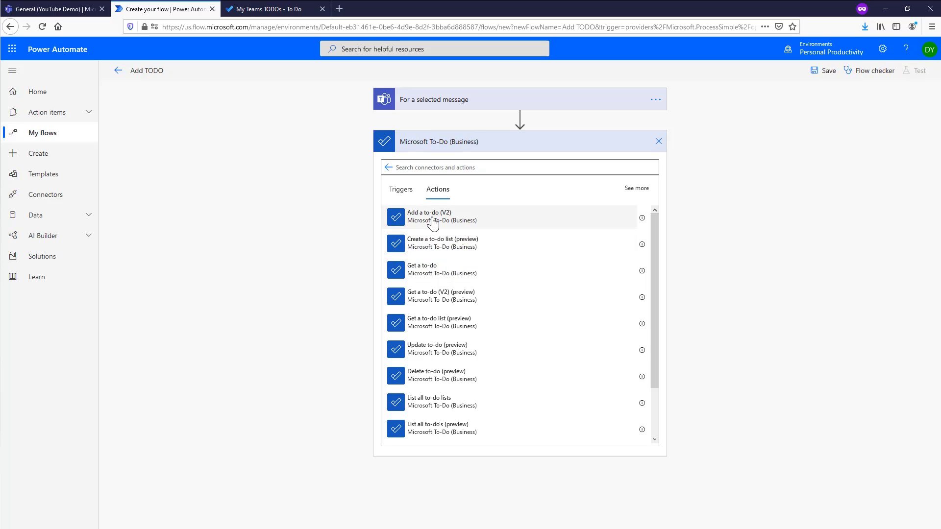
pyautogui.click(432, 218)
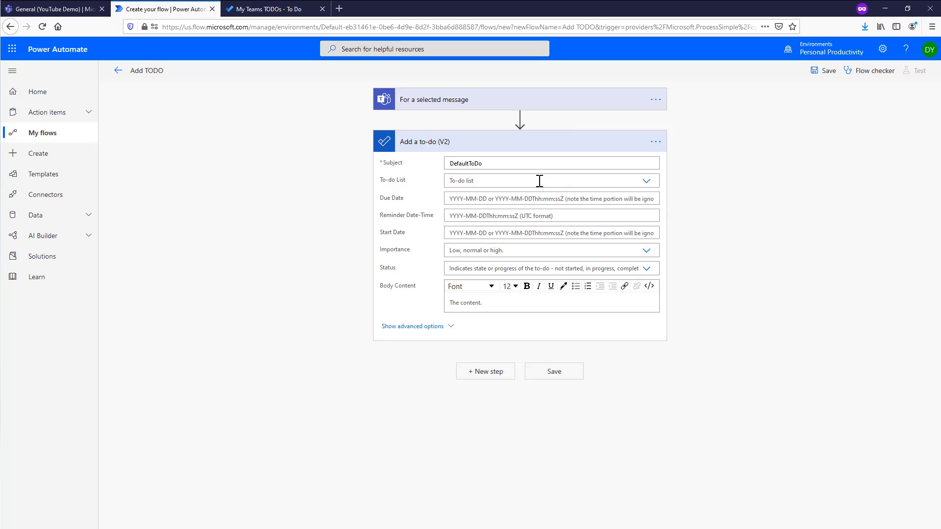
# - Target the My Teams TODOs list and replace the DefaultToDo Subject with the dynamic title
pyautogui.click(647, 182)
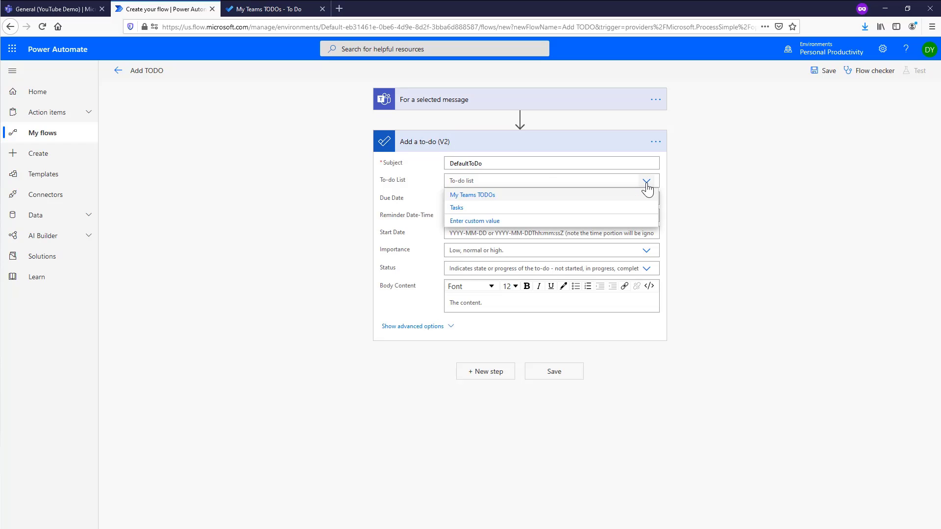
pyautogui.click(487, 196)
pyautogui.moveTo(490, 164); pyautogui.dragTo(440, 158)
pyautogui.press('BackSpace')
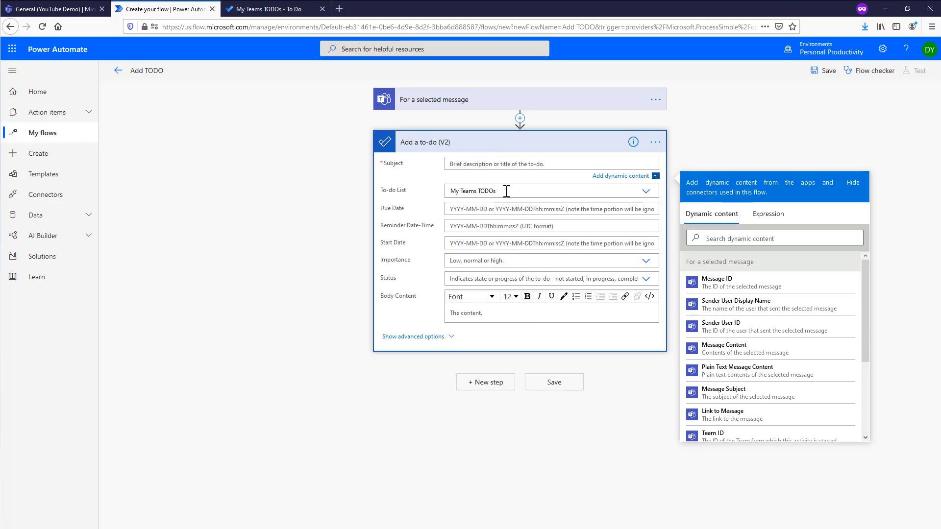
pyautogui.scroll(-2, 787, 359)
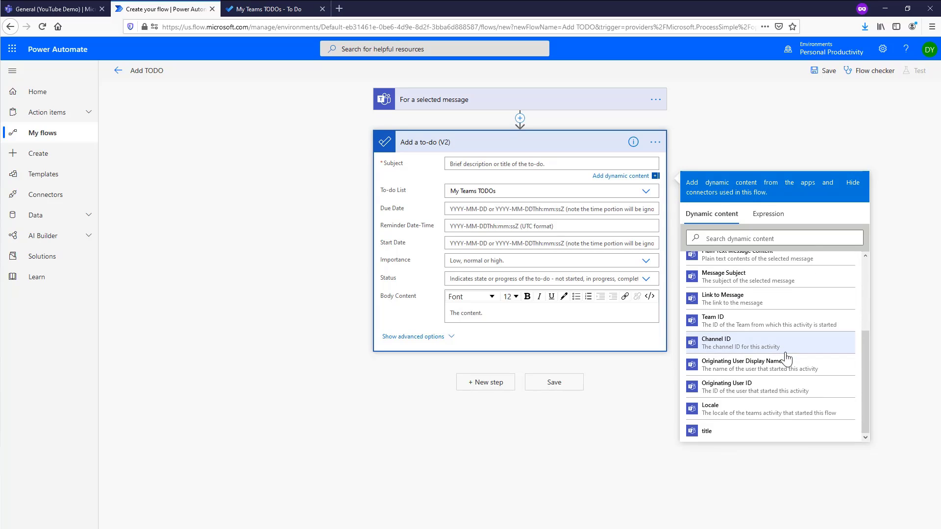
pyautogui.click(707, 438)
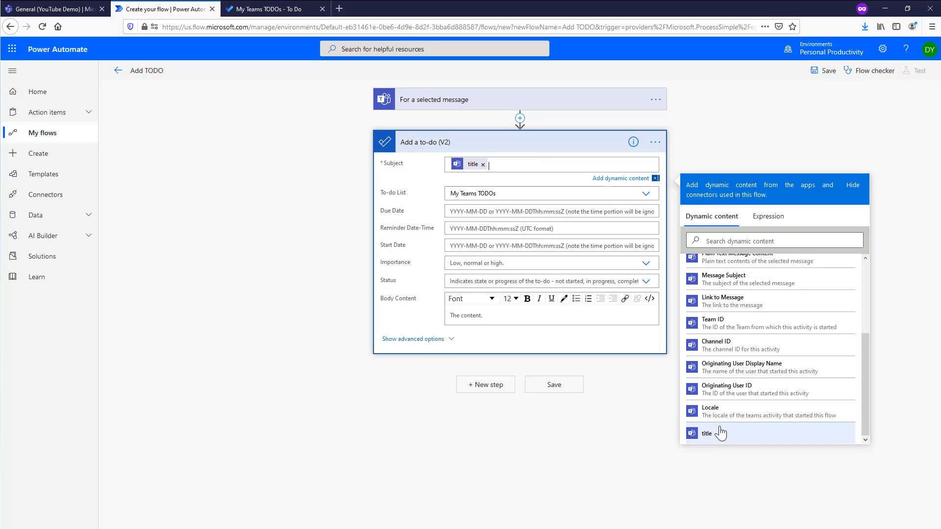
pyautogui.click(461, 214)
# - Clear the stray Due Date text and set Due Date to the utcNow() expression
pyautogui.write('s')
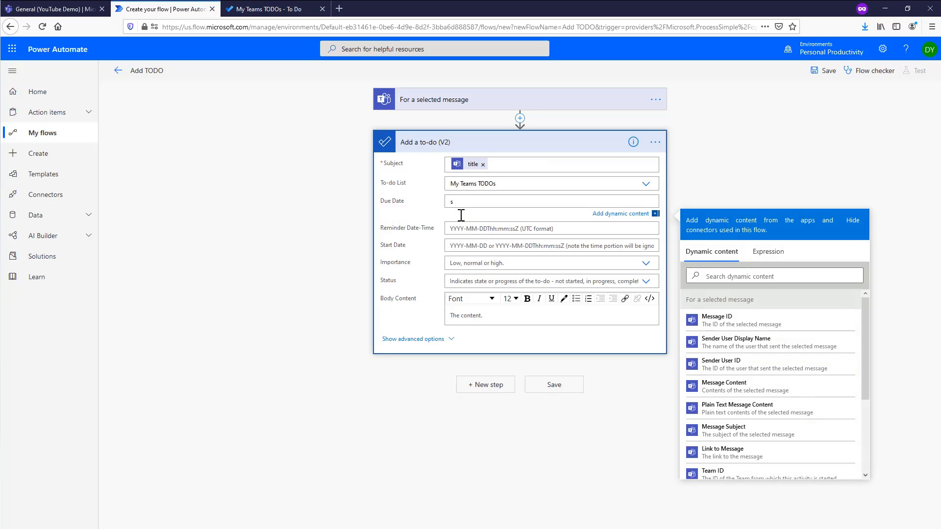
pyautogui.press('BackSpace')
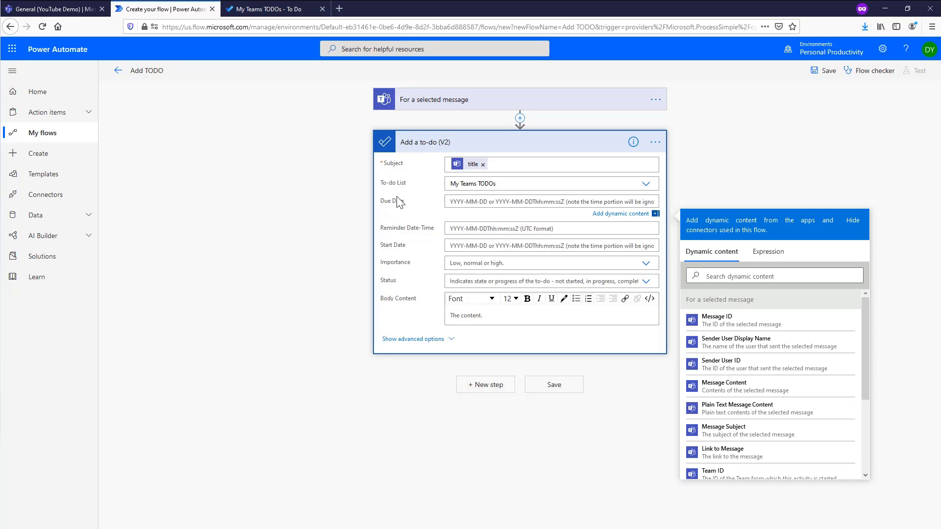
pyautogui.click(769, 260)
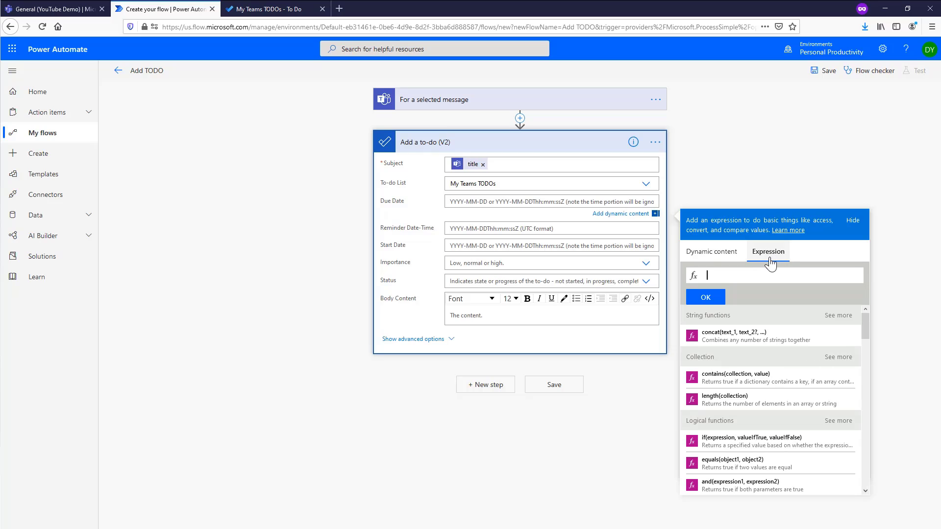
pyautogui.write('u')
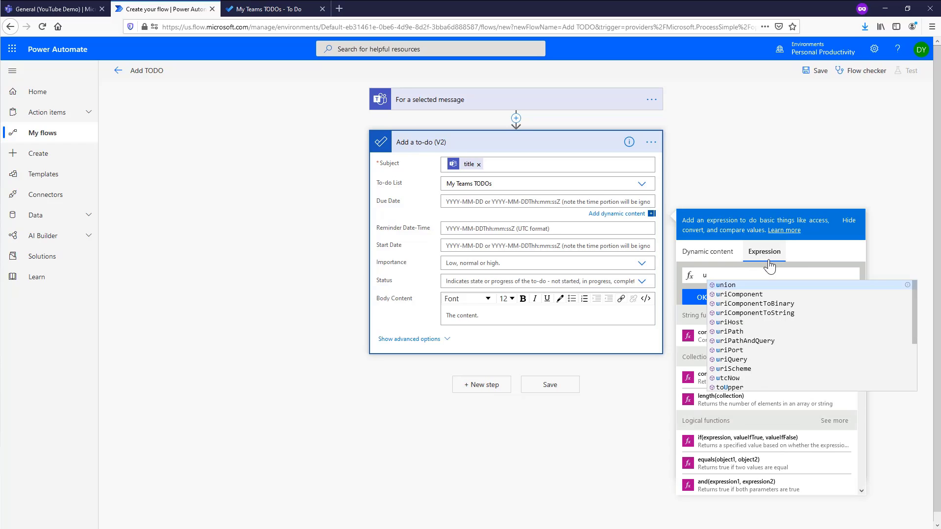
pyautogui.write('tcNow()')
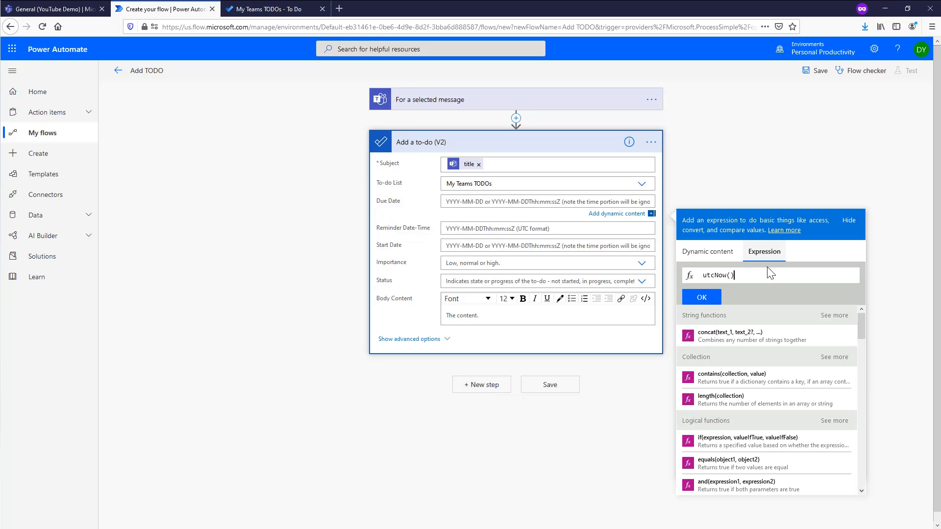
pyautogui.click(710, 298)
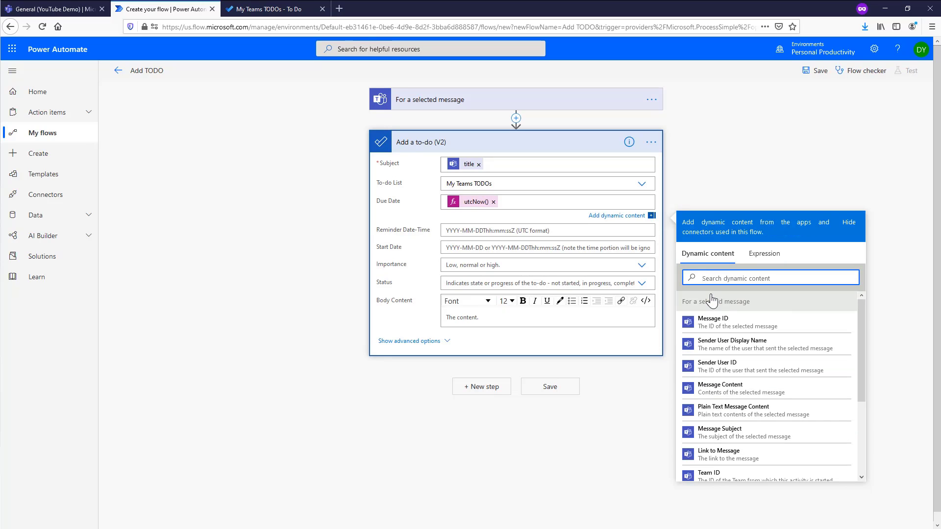
# - Fill Body Content with the message's plain text and a 'Link:' line holding the message link
pyautogui.click(459, 316)
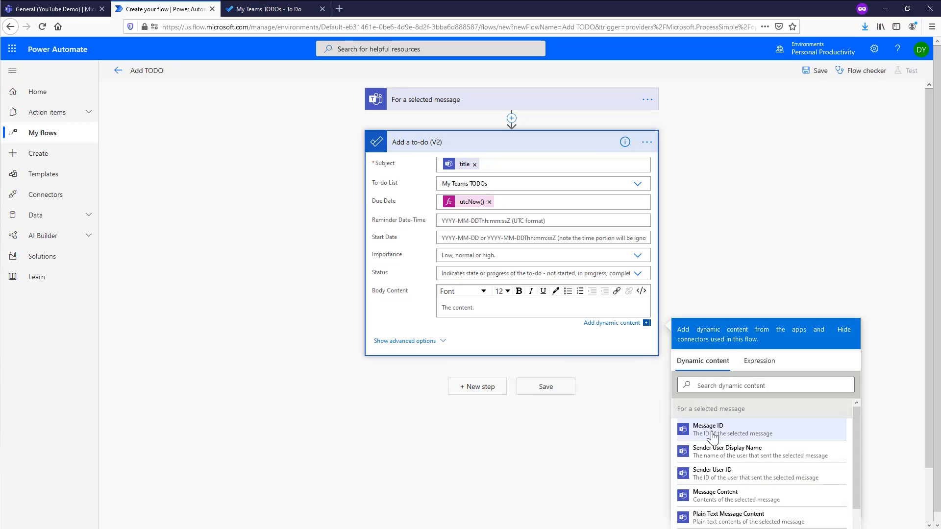
pyautogui.scroll(-1, 740, 480)
pyautogui.scroll(-2, 741, 471)
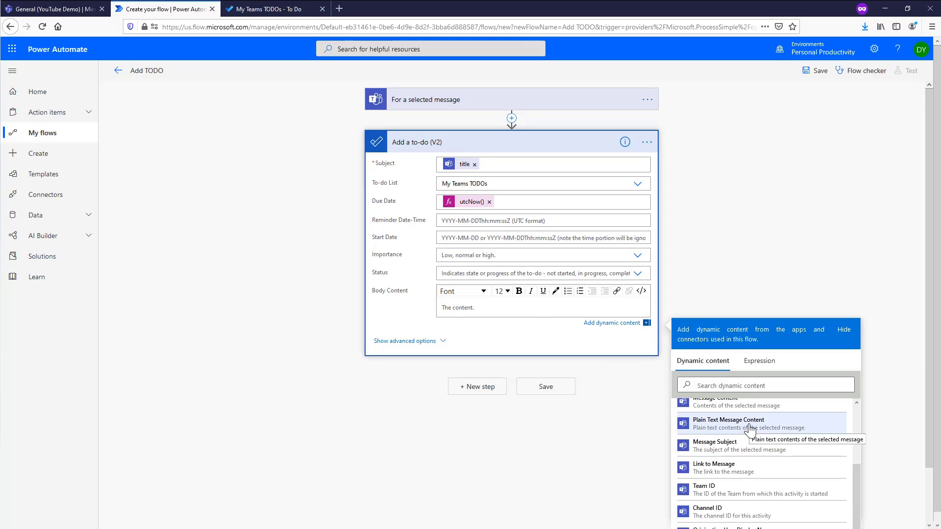
pyautogui.click(750, 430)
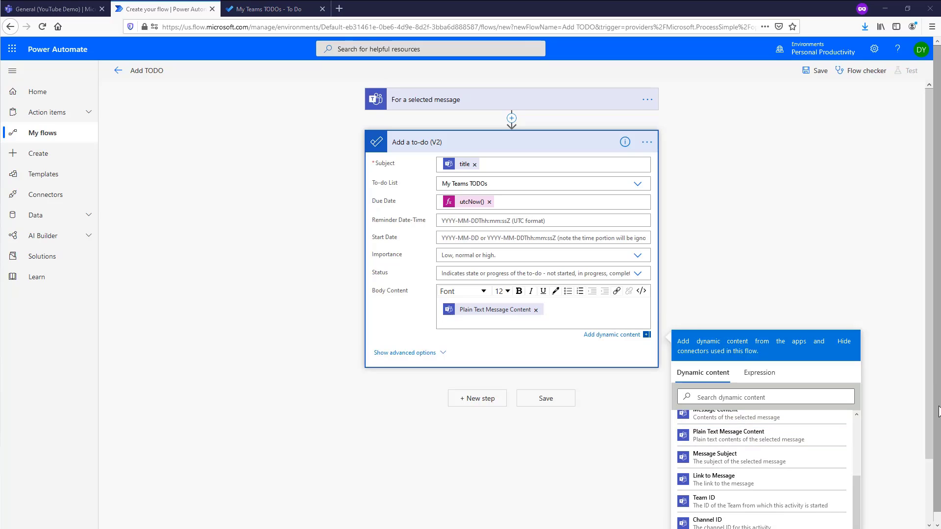
pyautogui.click(567, 309)
pyautogui.press('Return')
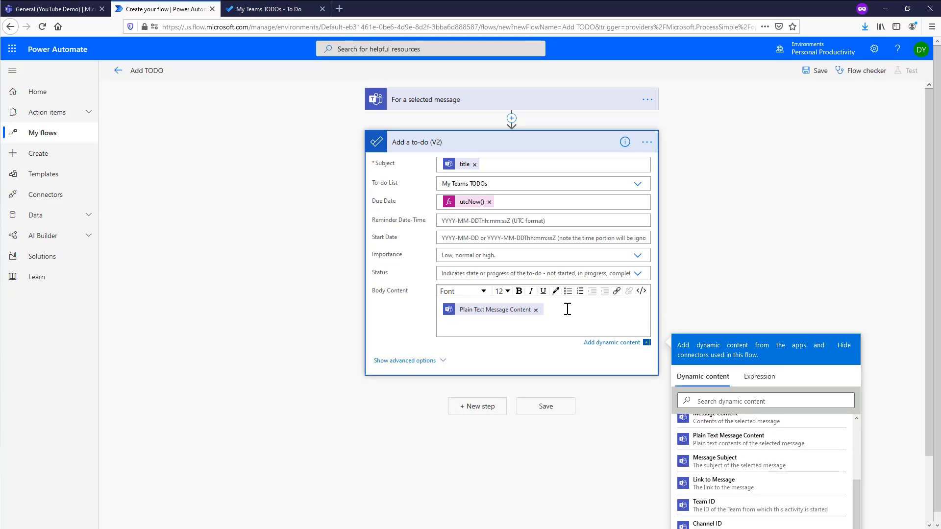
pyautogui.write('Link:')
pyautogui.click(713, 483)
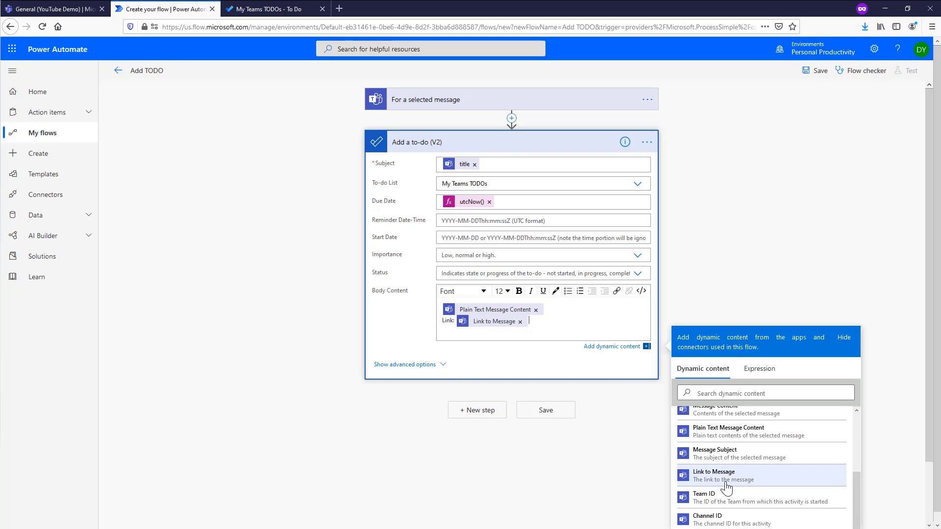
# - Add a 'From:' line with the sender's display name and save the Add TODO flow
pyautogui.click(543, 323)
pyautogui.press('Return')
pyautogui.write('From:')
pyautogui.scroll(-1, 764, 473)
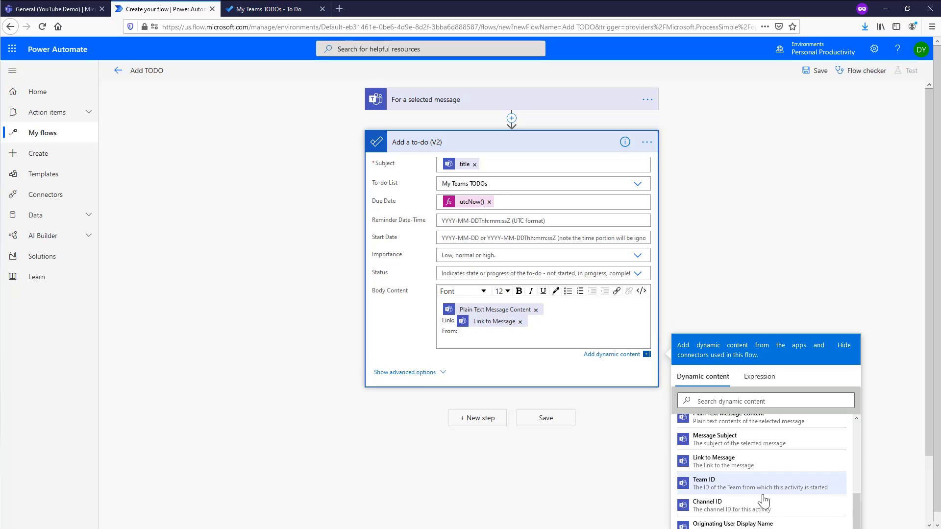
pyautogui.click(747, 525)
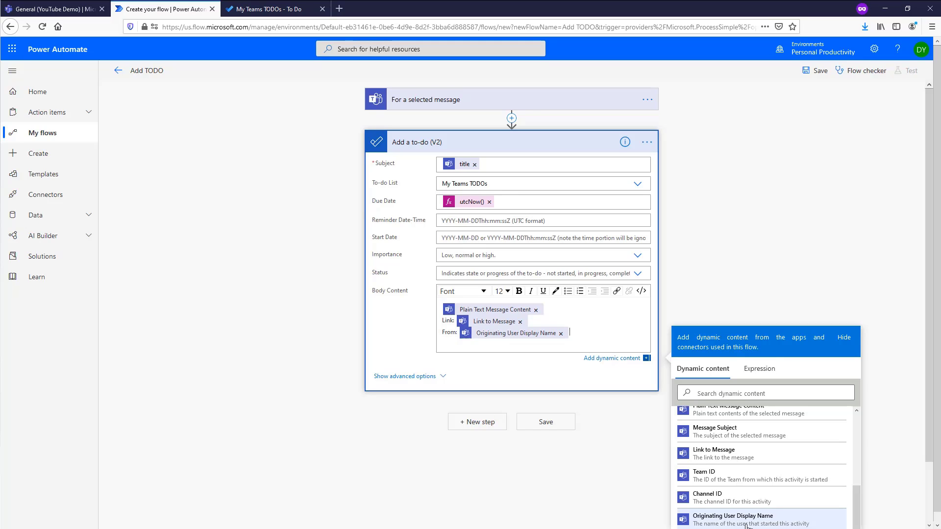
pyautogui.click(821, 78)
pyautogui.click(68, 9)
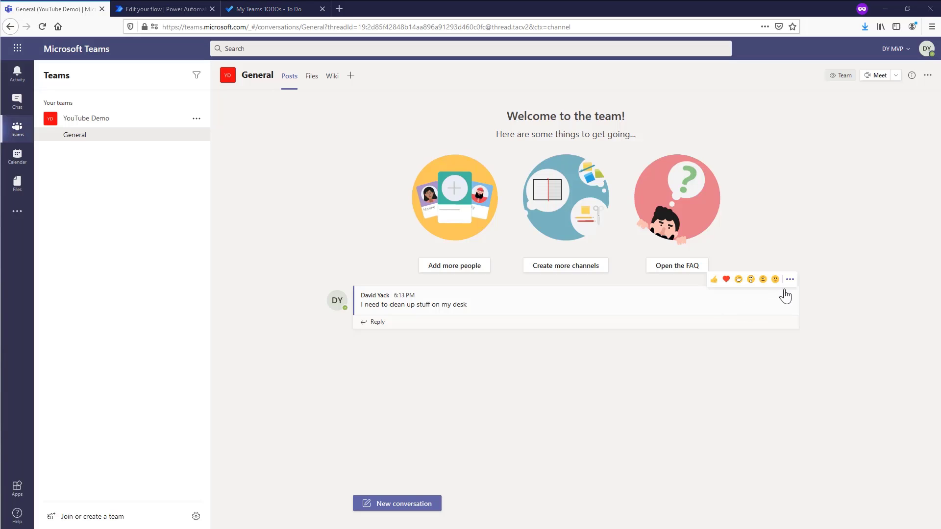
# - Run Add TODO on the desk-cleanup message, submitting 'Clean Desk' as the Todo Title
pyautogui.click(790, 281)
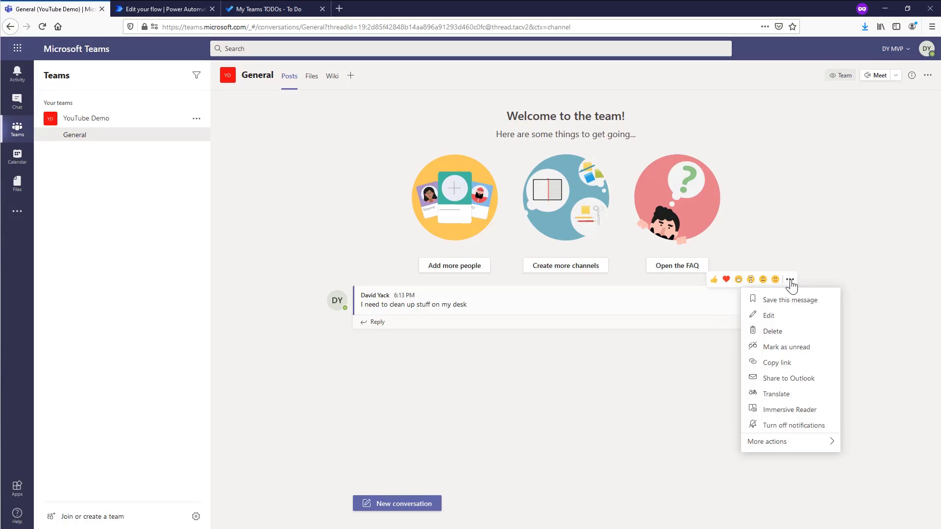
pyautogui.moveTo(790, 450)
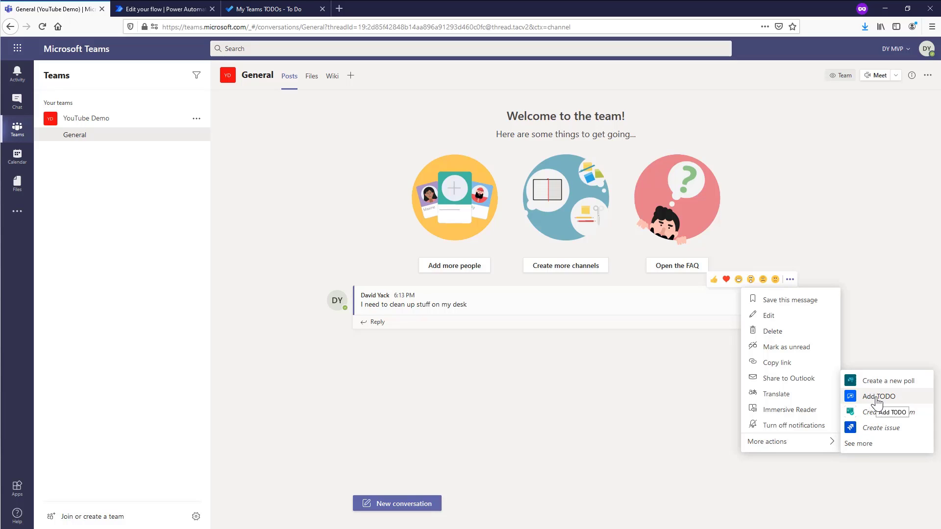
pyautogui.click(876, 398)
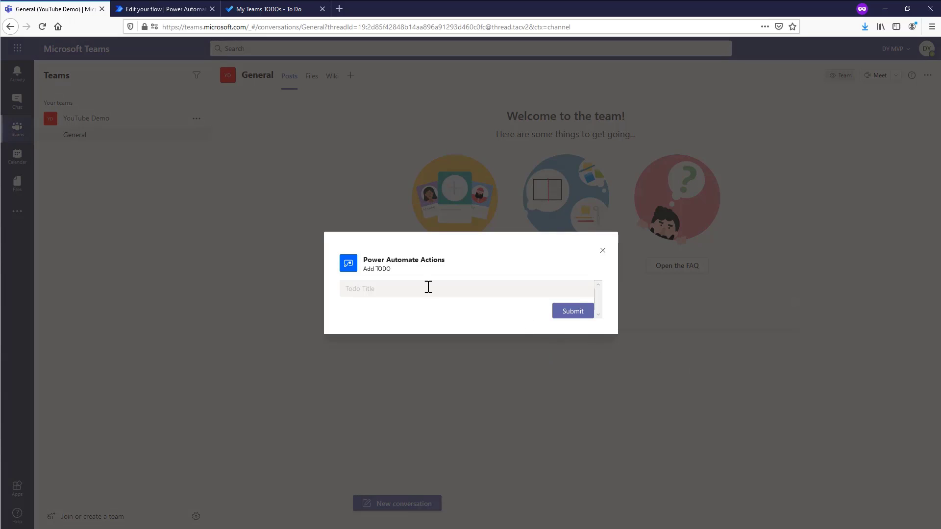
pyautogui.click(428, 287)
pyautogui.write('Clean Desk')
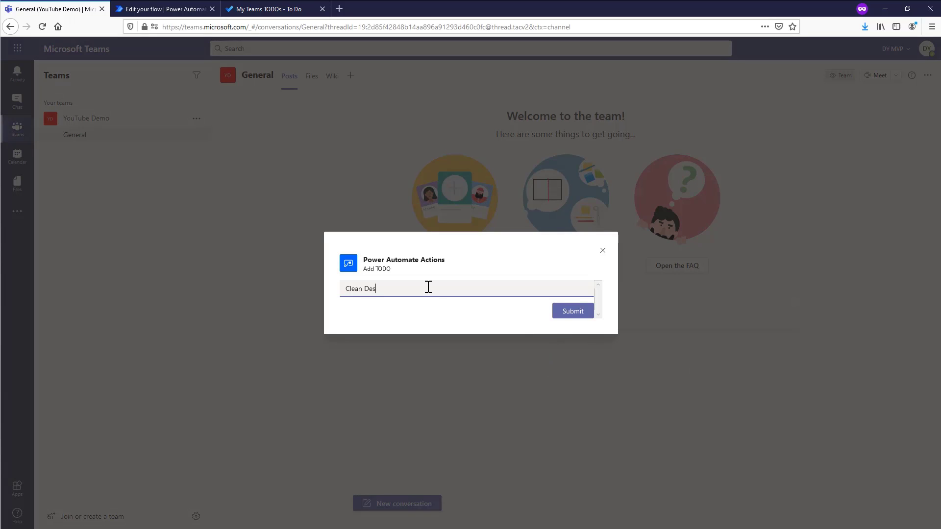
pyautogui.click(561, 313)
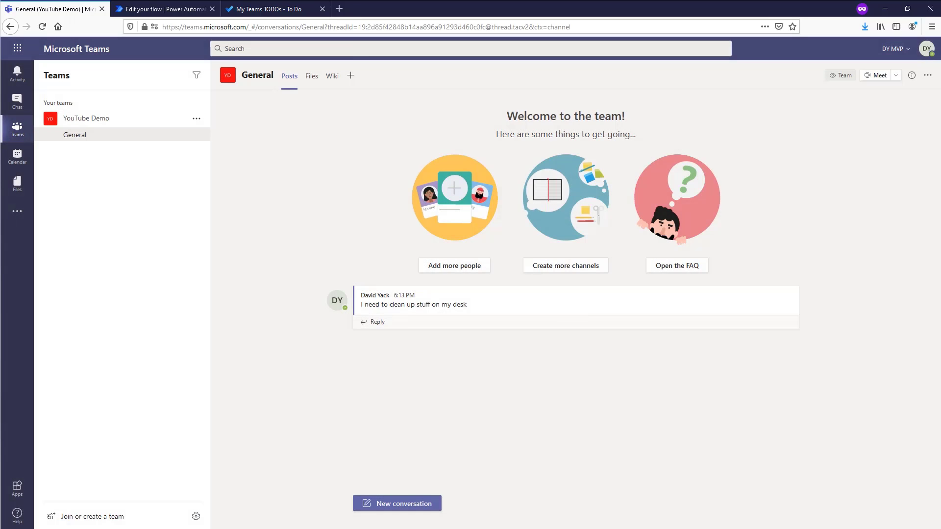
# - Check the My Teams TODOs list in To Do for the new 'Clean Desk' task
pyautogui.click(271, 12)
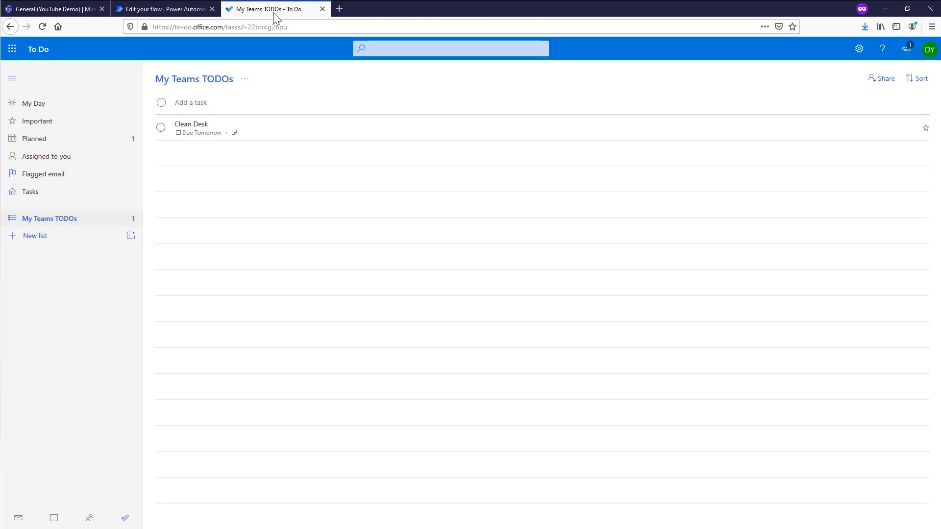